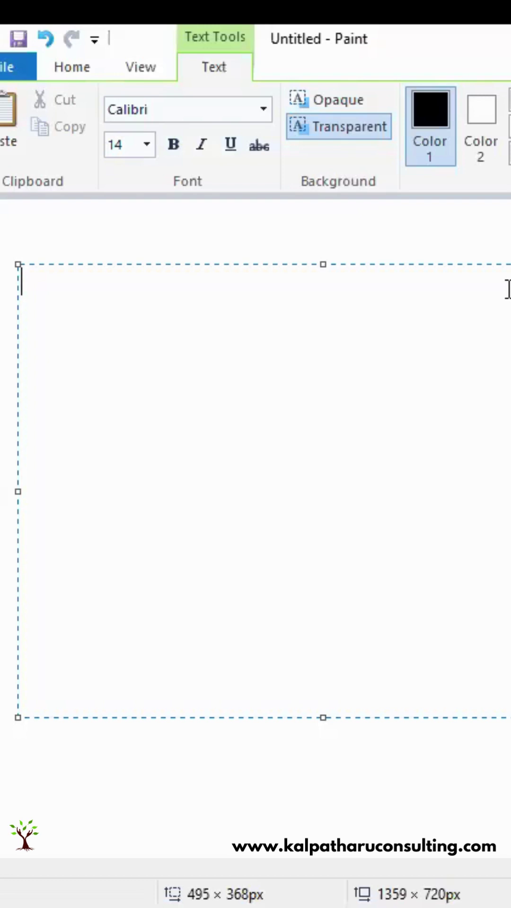
pyautogui.write('Precede')
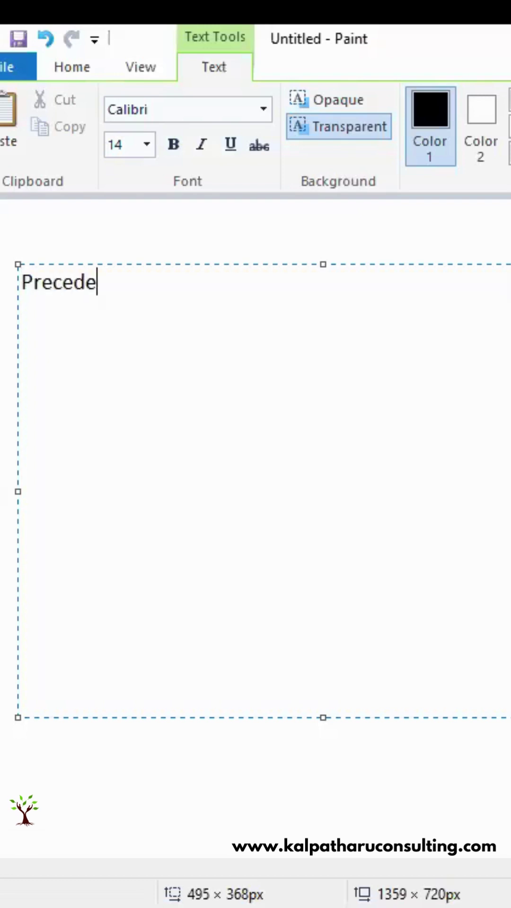
pyautogui.write('nce D')
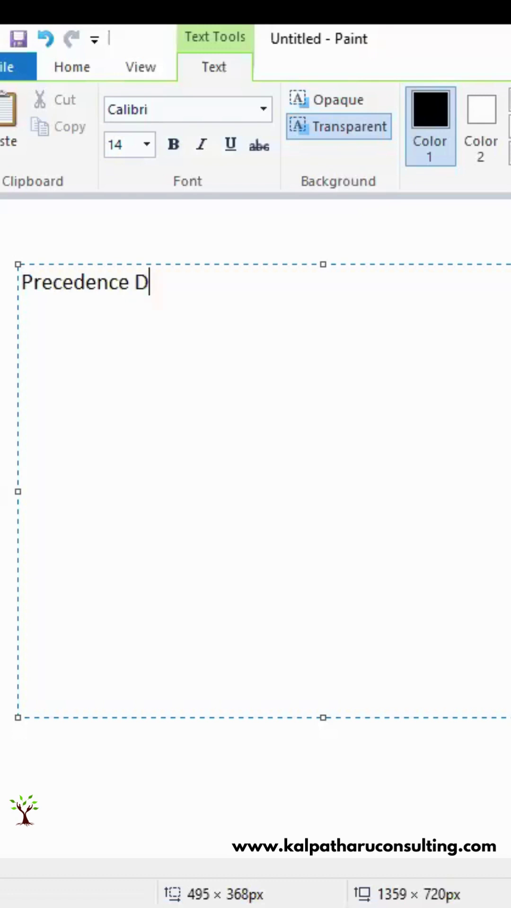
pyautogui.write('iagramming ')
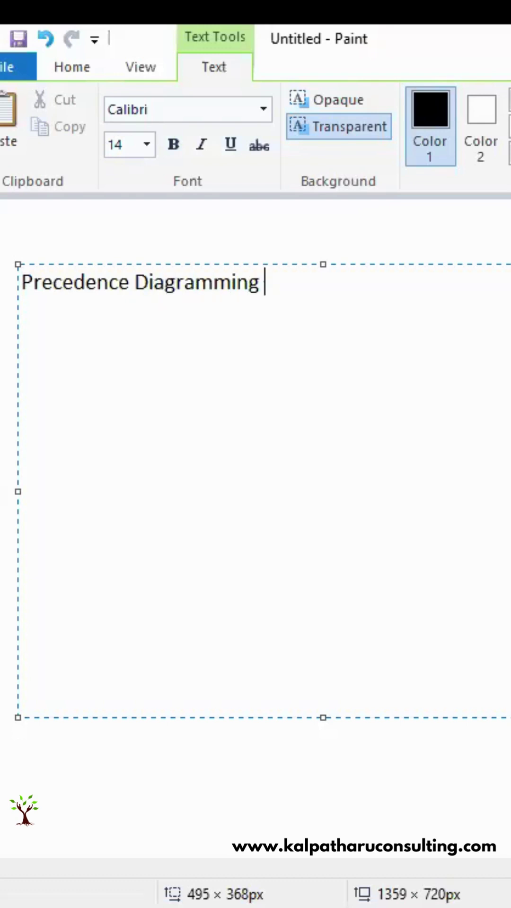
pyautogui.write('Methog')
# Correct the last letter of 'Method' in the heading and begin a new line below it
pyautogui.press('BackSpace')
pyautogui.write('d')
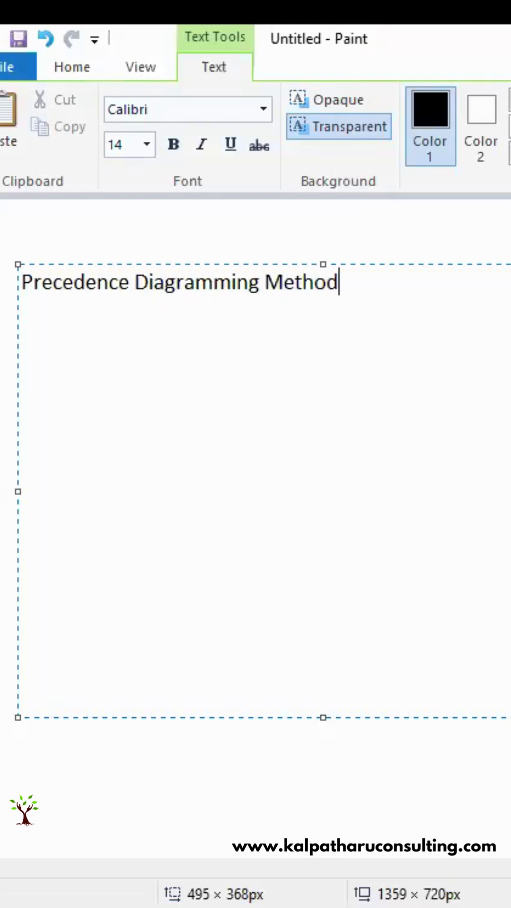
pyautogui.press('Return')
pyautogui.press('Return')
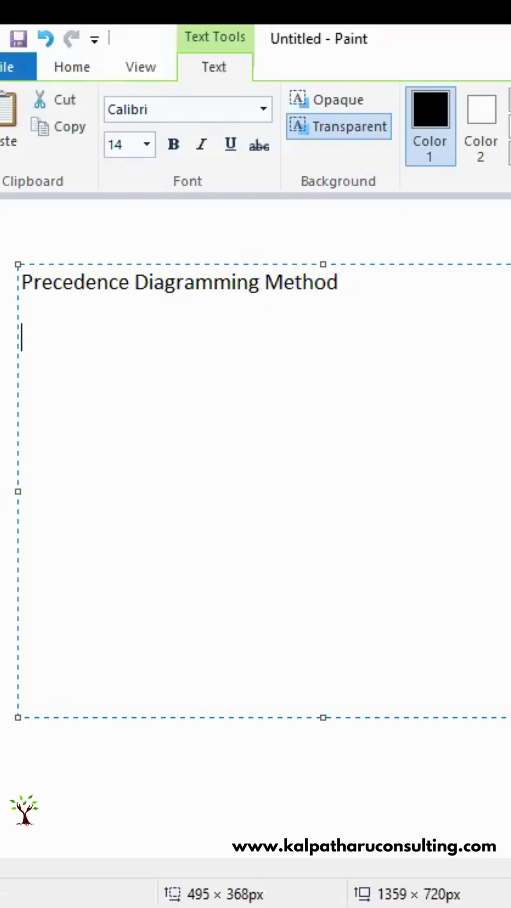
pyautogui.write('Finsi')
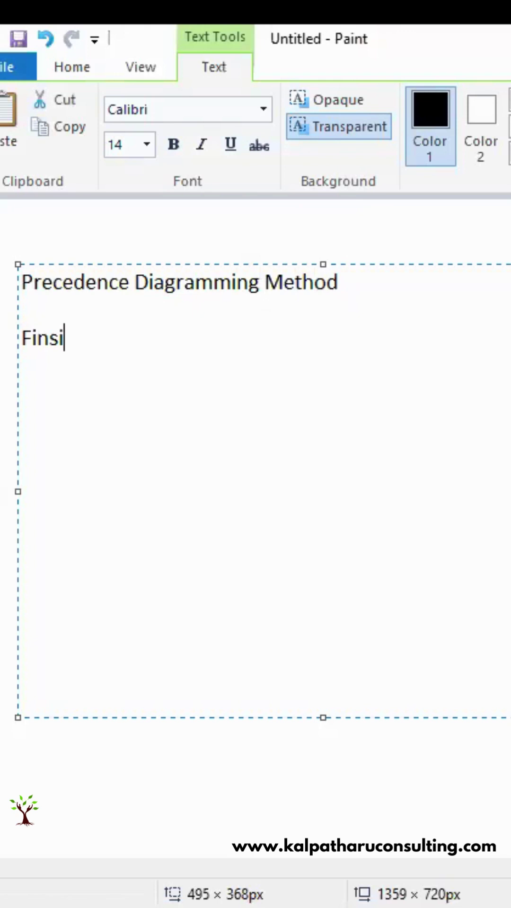
# Fix the misspelled 'Finish' in the 'Finish to Start - FS' line
pyautogui.press('BackSpace')
pyautogui.press('BackSpace')
pyautogui.write('ish to ')
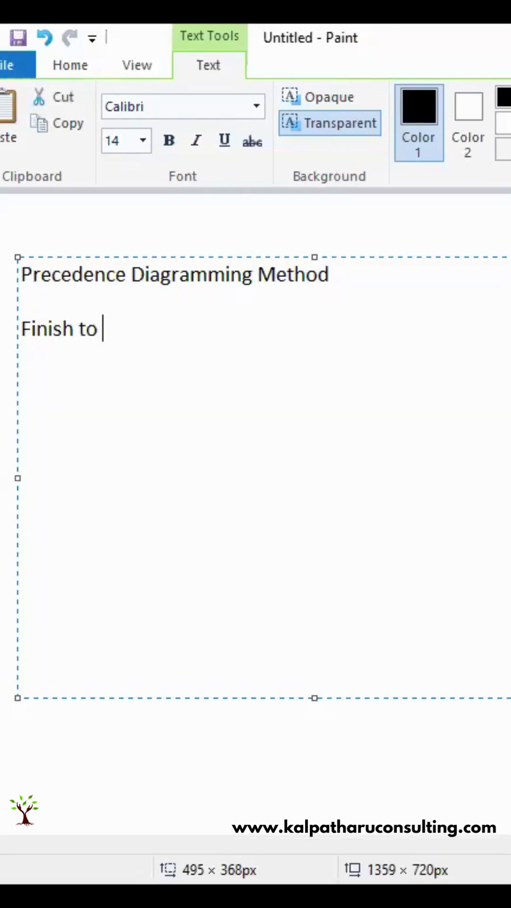
pyautogui.write('Start')
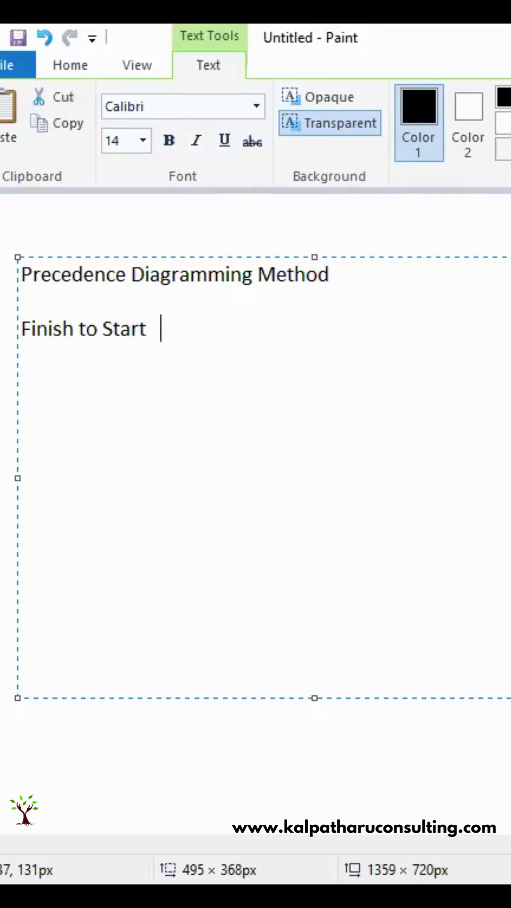
pyautogui.write('- FS')
pyautogui.write('Star')
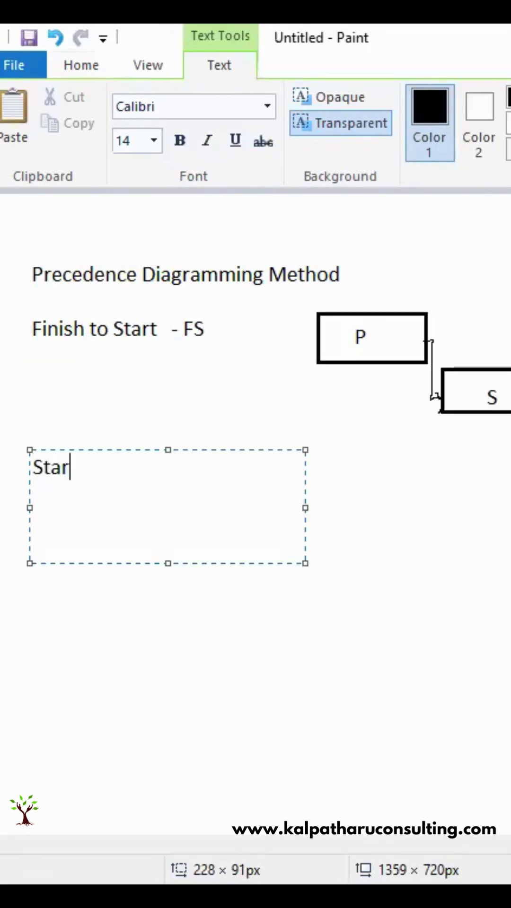
pyautogui.write('t too')
# Remove the extra letter after 'Start to' in the 'Start to Start - SS' label
pyautogui.press('BackSpace')
pyautogui.press('BackSpace')
pyautogui.write('Start -')
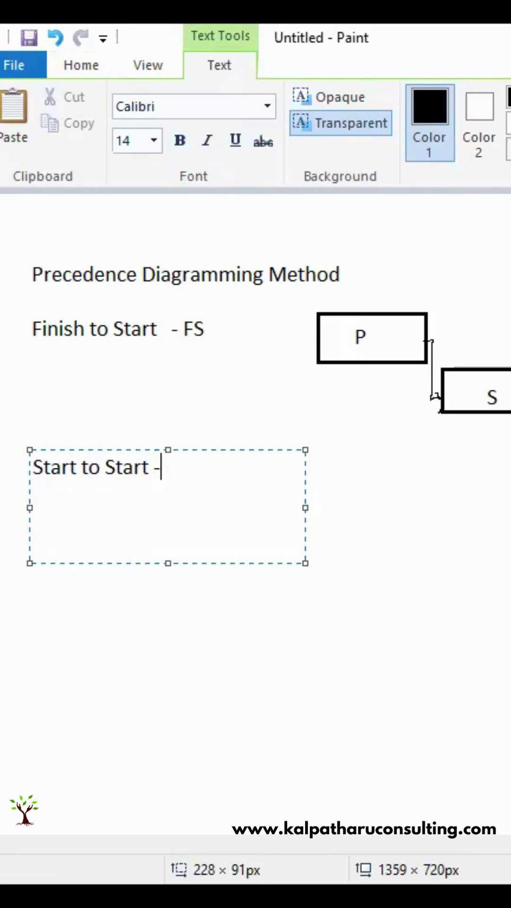
pyautogui.write(' SS')
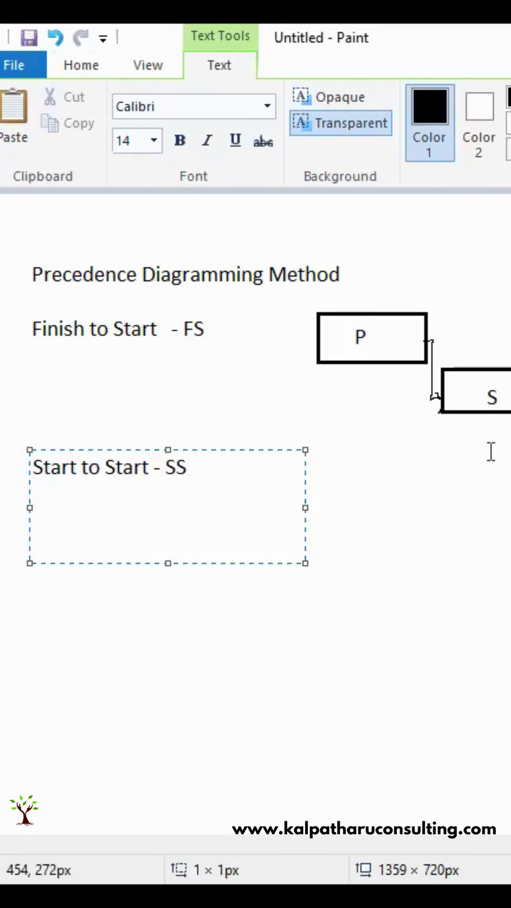
pyautogui.write('Fin')
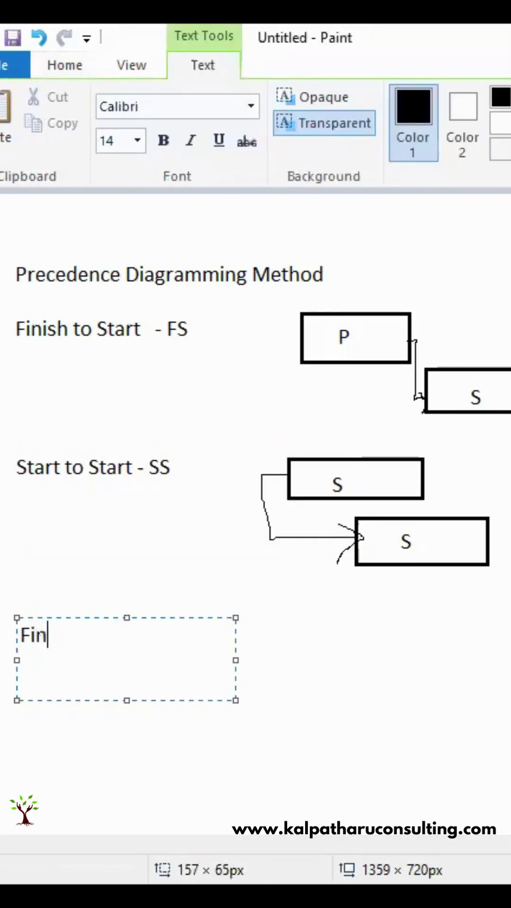
pyautogui.write('ish to Finish')
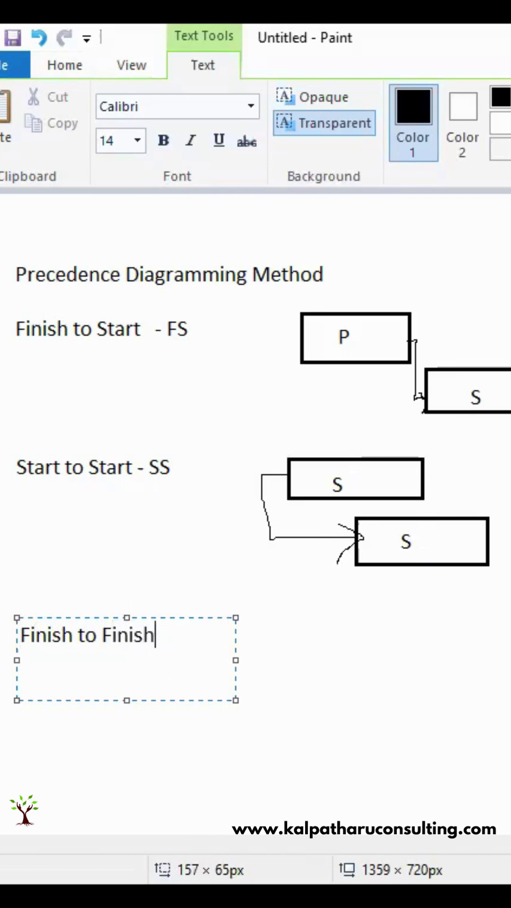
pyautogui.write(' FF')
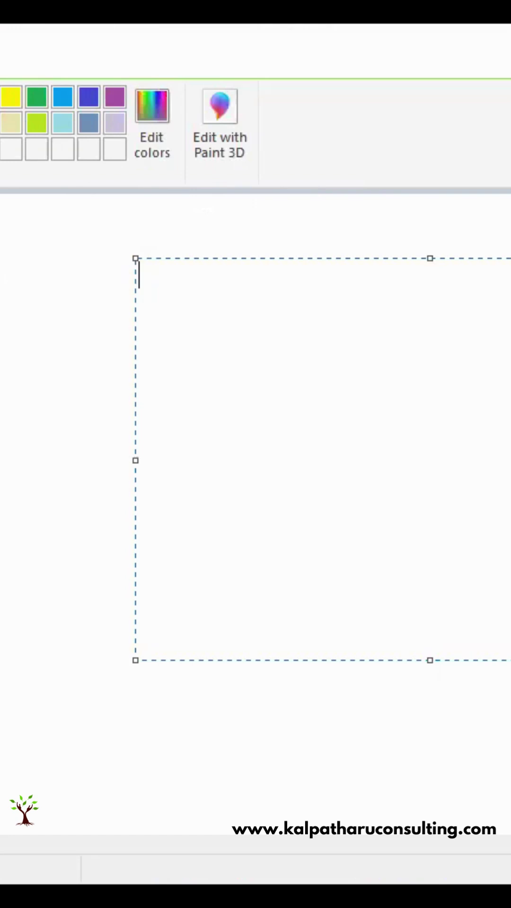
pyautogui.write('Start to F')
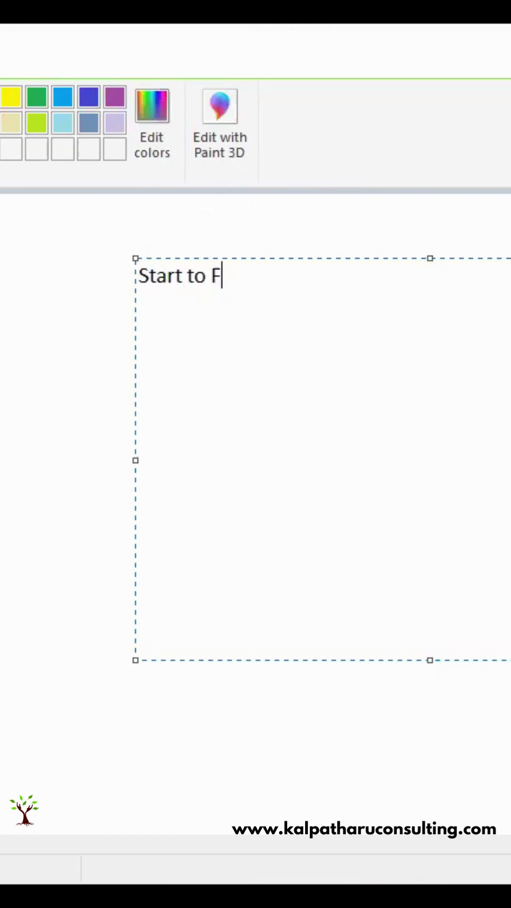